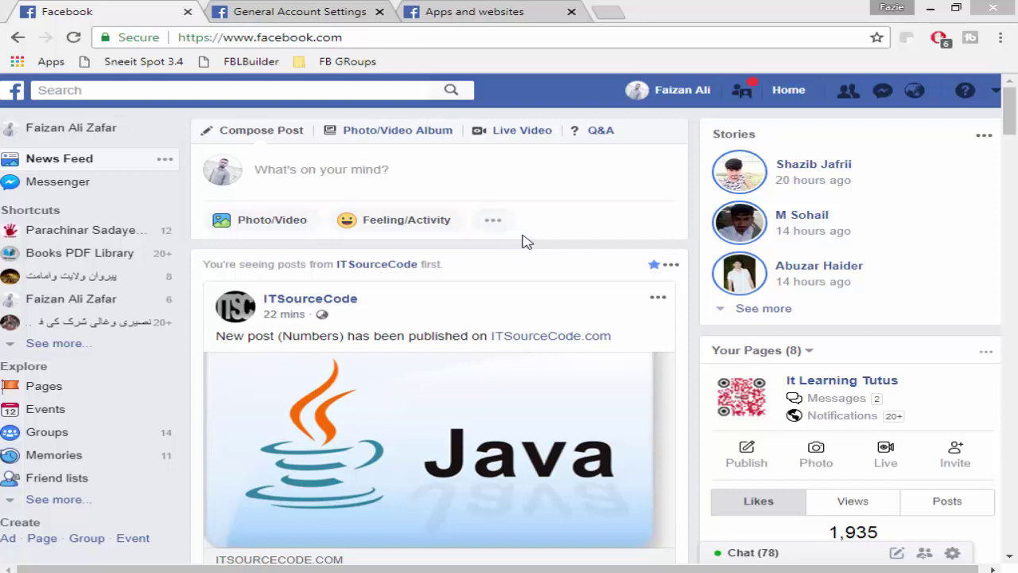
# Switch to the account's Apps and websites settings and look over the active apps and preferences
pyautogui.click(991, 96)
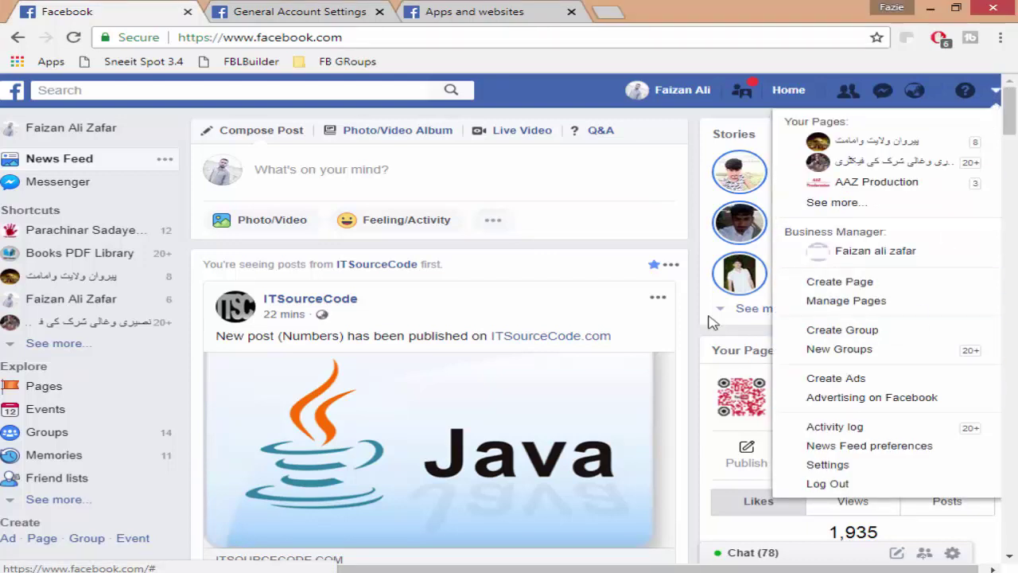
pyautogui.click(450, 110)
pyautogui.click(334, 12)
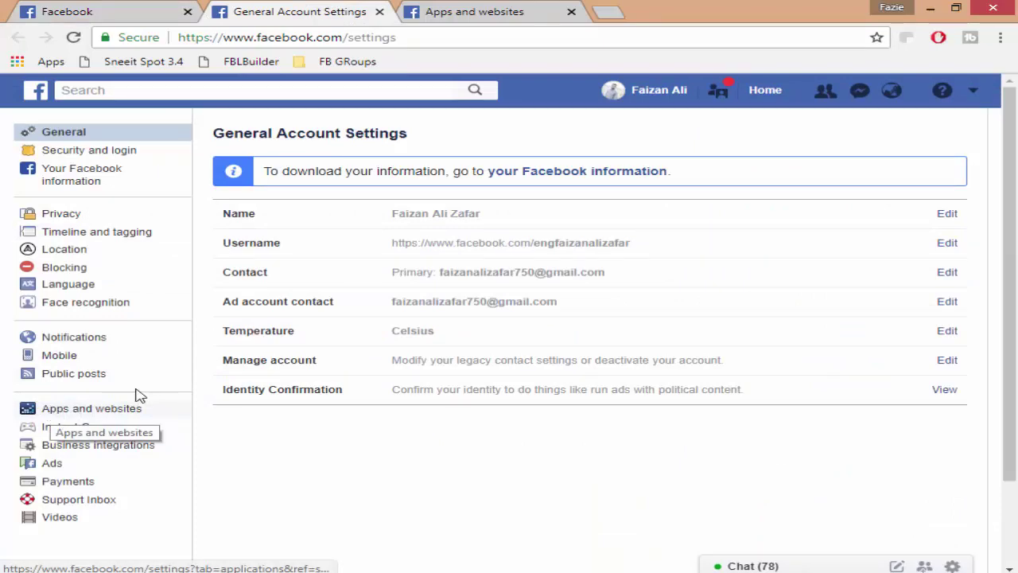
pyautogui.click(471, 8)
pyautogui.scroll(-5, 273, 239)
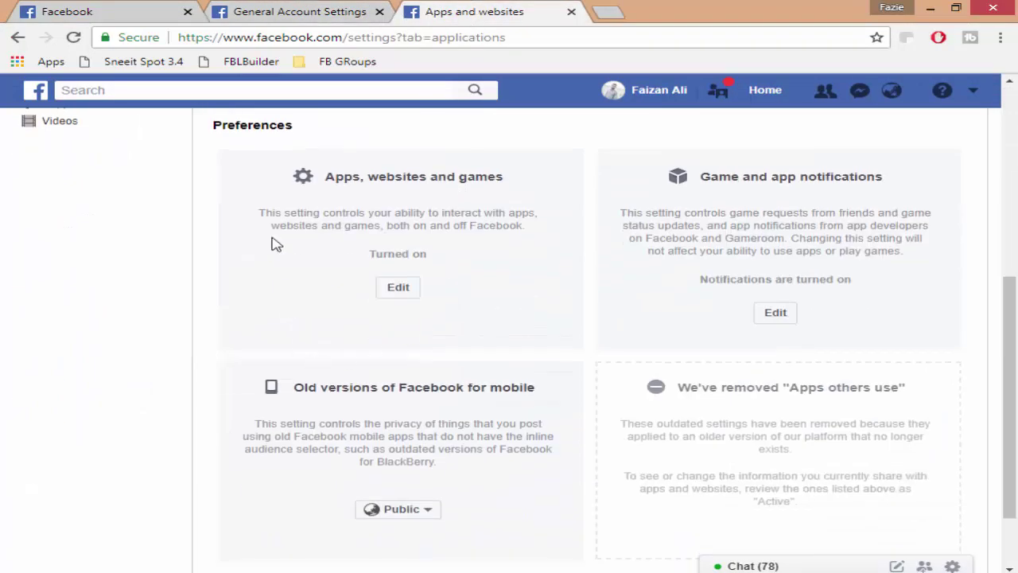
pyautogui.scroll(6, 304, 332)
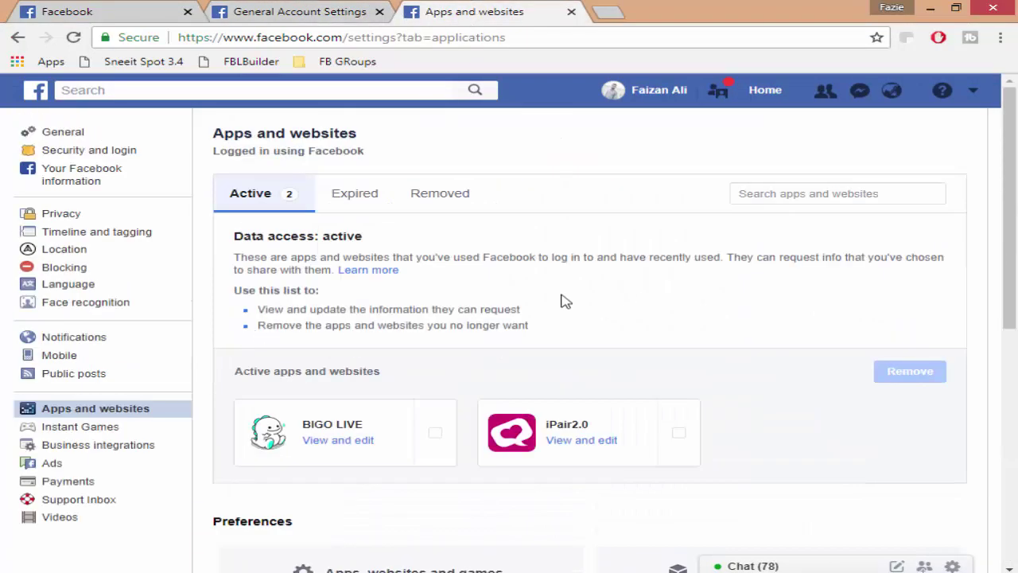
pyautogui.scroll(-5, 459, 304)
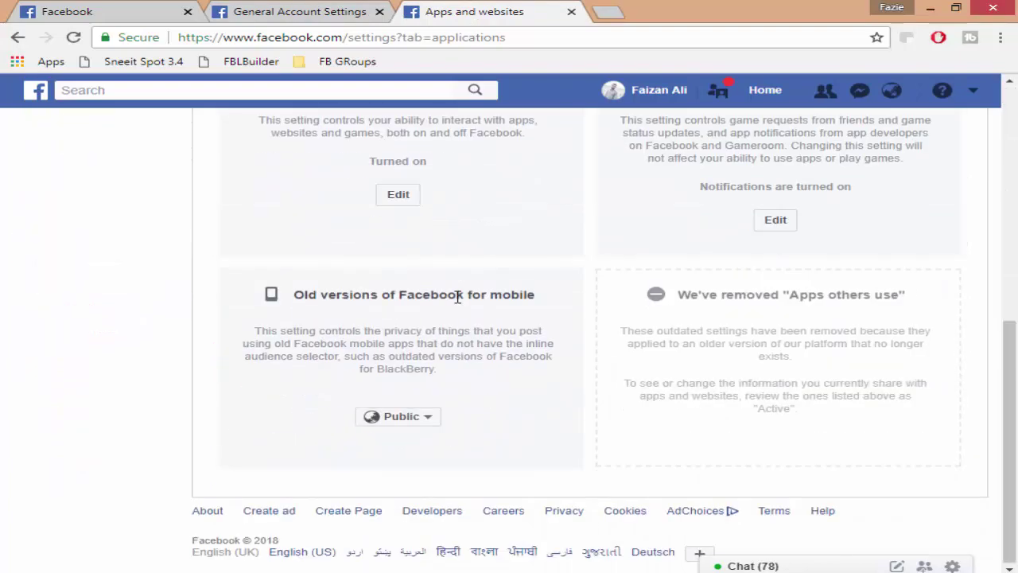
pyautogui.scroll(5, 458, 310)
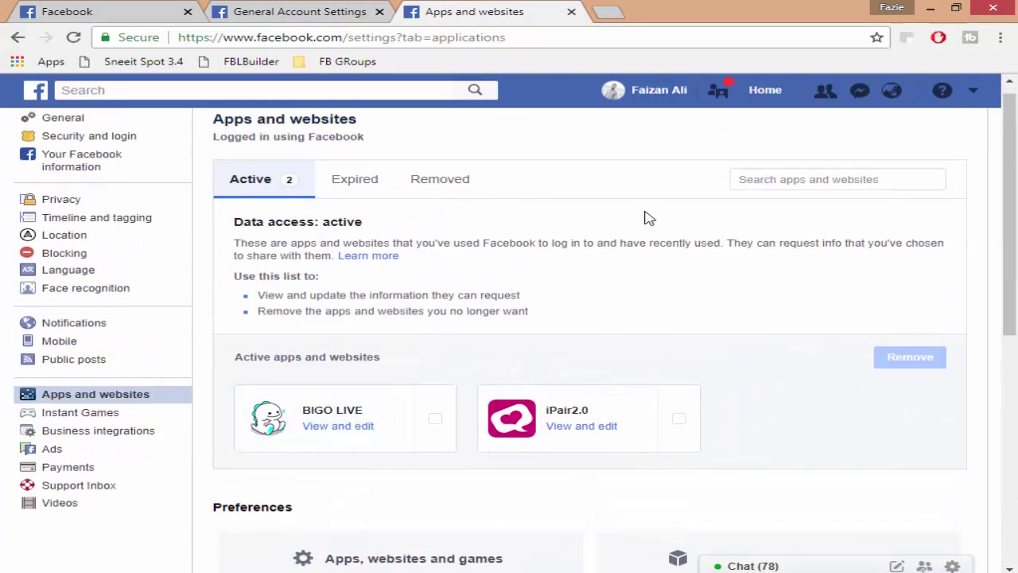
# Open BIGO LIVE's permissions and stop sharing the friends list, date of birth, home town and email address with it
pyautogui.click(333, 430)
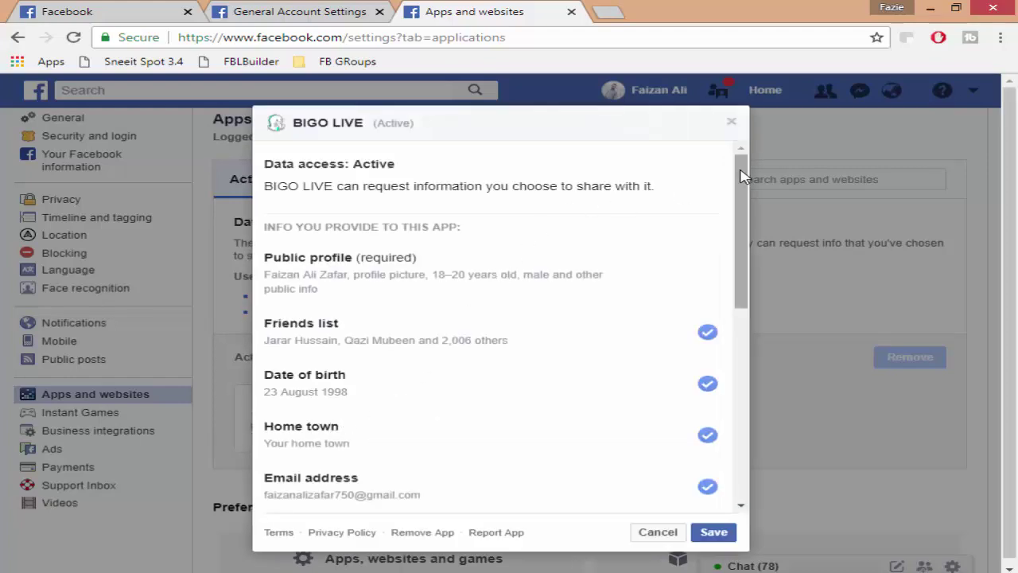
pyautogui.moveTo(740, 175); pyautogui.dragTo(770, 192)
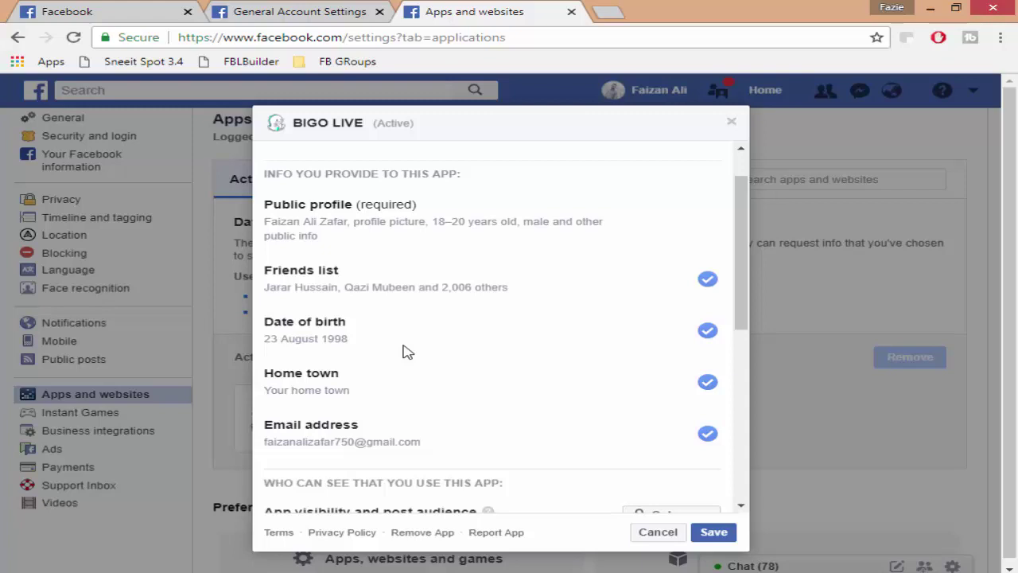
pyautogui.click(708, 282)
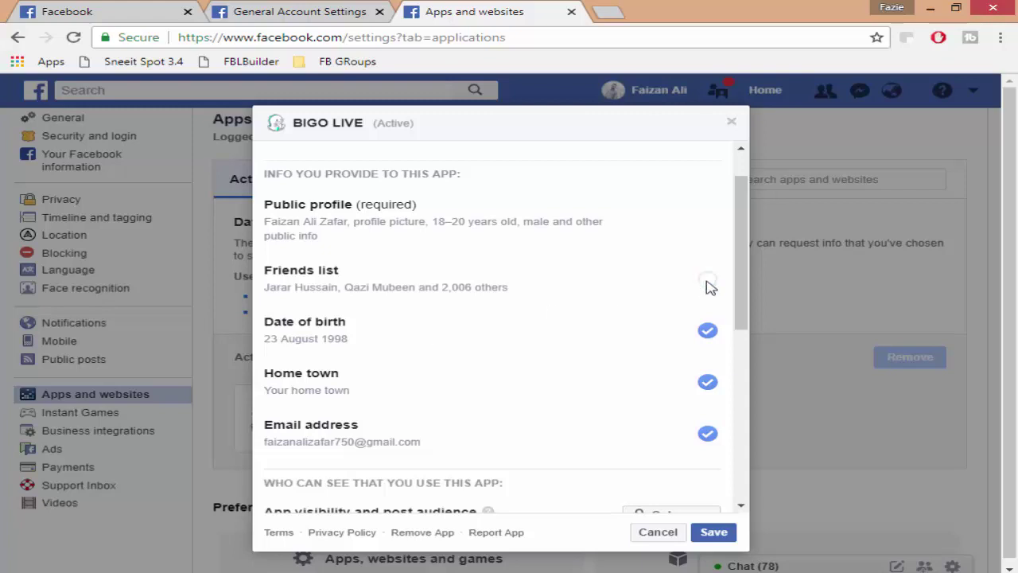
pyautogui.click(709, 332)
pyautogui.click(708, 384)
pyautogui.click(708, 433)
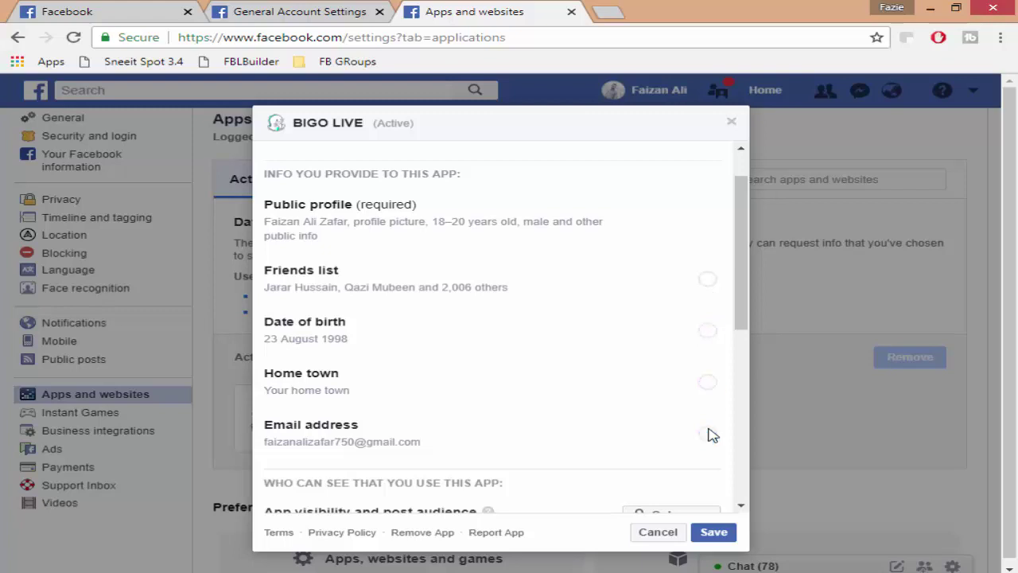
# Disallow BIGO LIVE from posting on the account's behalf and set its Send you notifications option to No
pyautogui.scroll(-2, 677, 406)
pyautogui.scroll(-1, 674, 404)
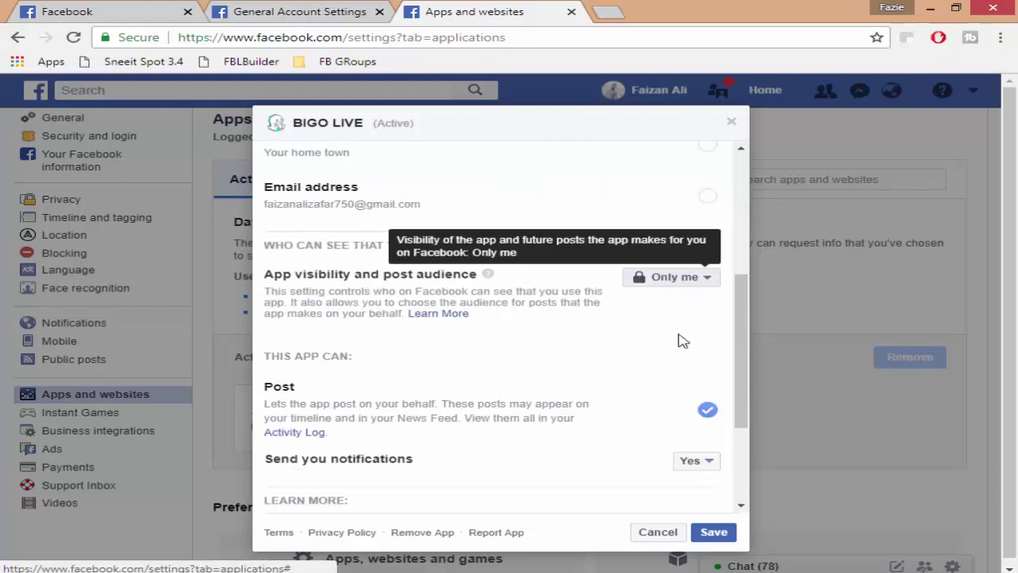
pyautogui.click(712, 412)
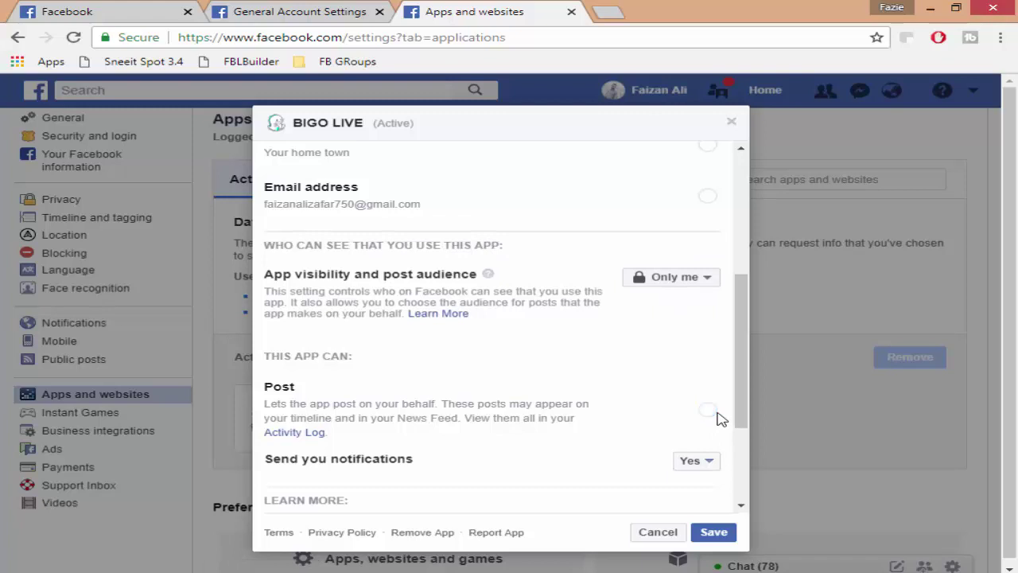
pyautogui.scroll(-1, 721, 420)
pyautogui.scroll(-2, 716, 410)
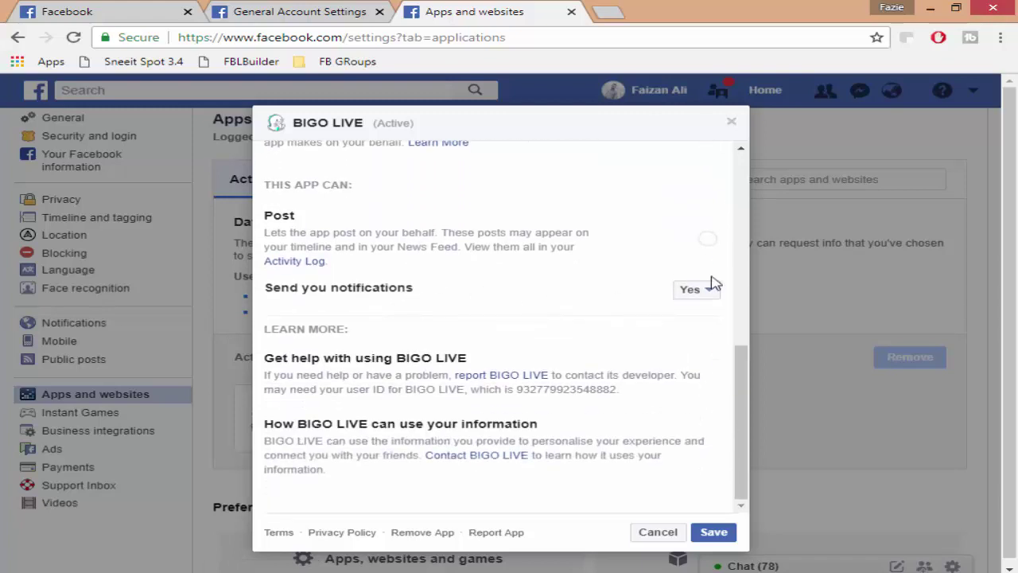
pyautogui.click(697, 295)
pyautogui.click(695, 328)
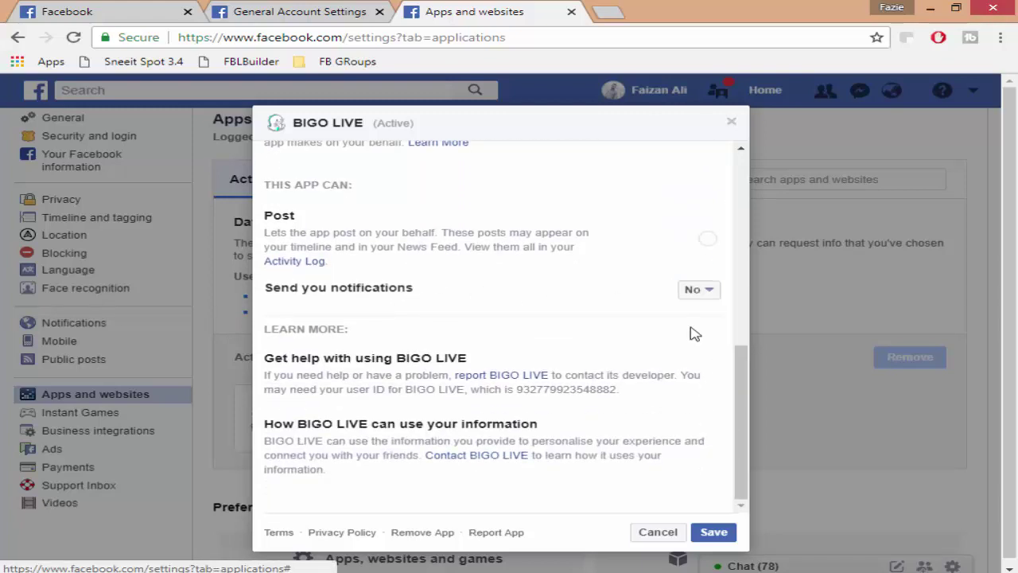
# Review all of BIGO LIVE's sharing, visibility and posting permissions, and save the changes
pyautogui.scroll(3, 700, 318)
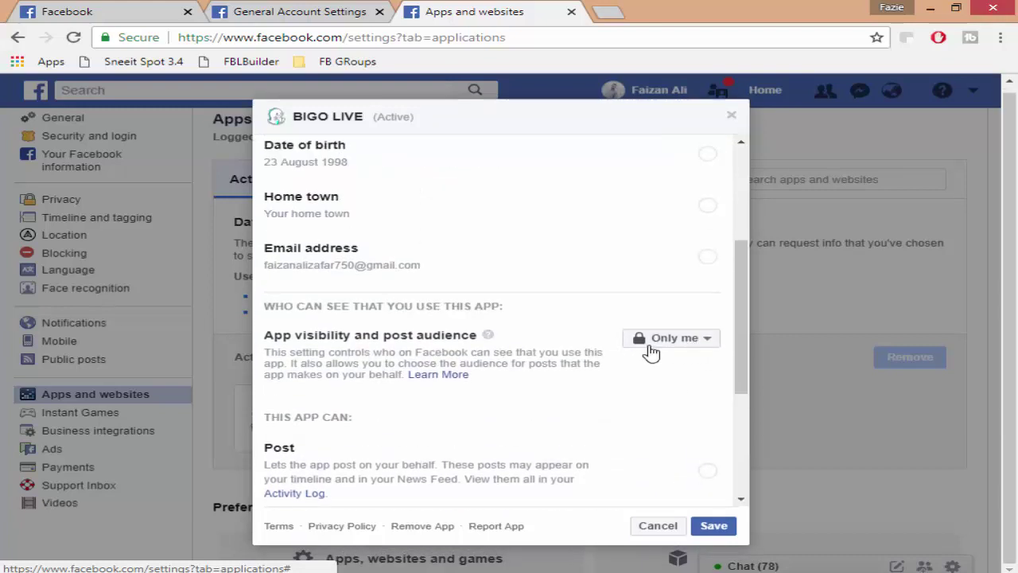
pyautogui.scroll(3, 645, 346)
pyautogui.scroll(-5, 644, 329)
pyautogui.scroll(3, 573, 334)
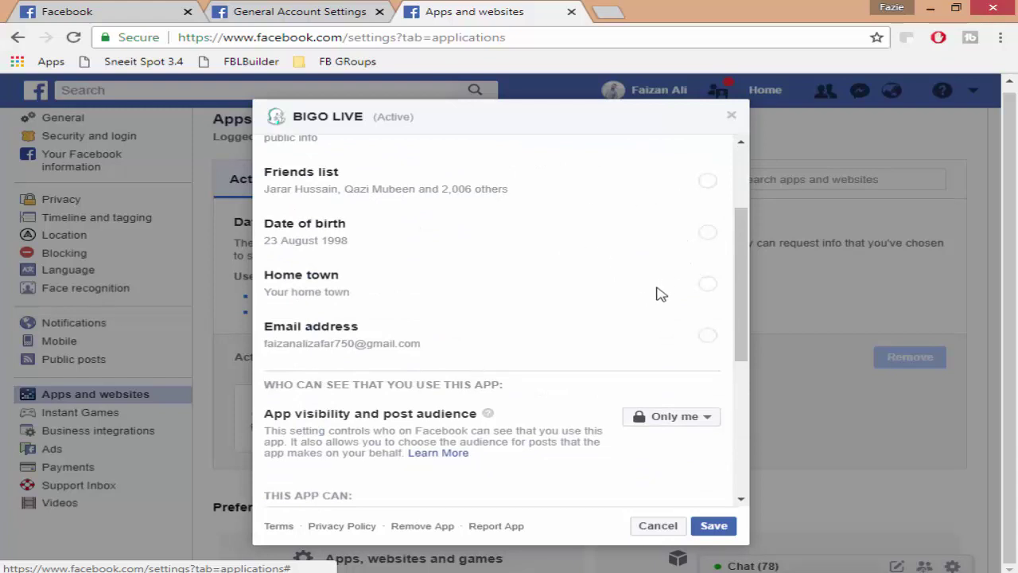
pyautogui.scroll(-4, 634, 228)
pyautogui.scroll(2, 634, 237)
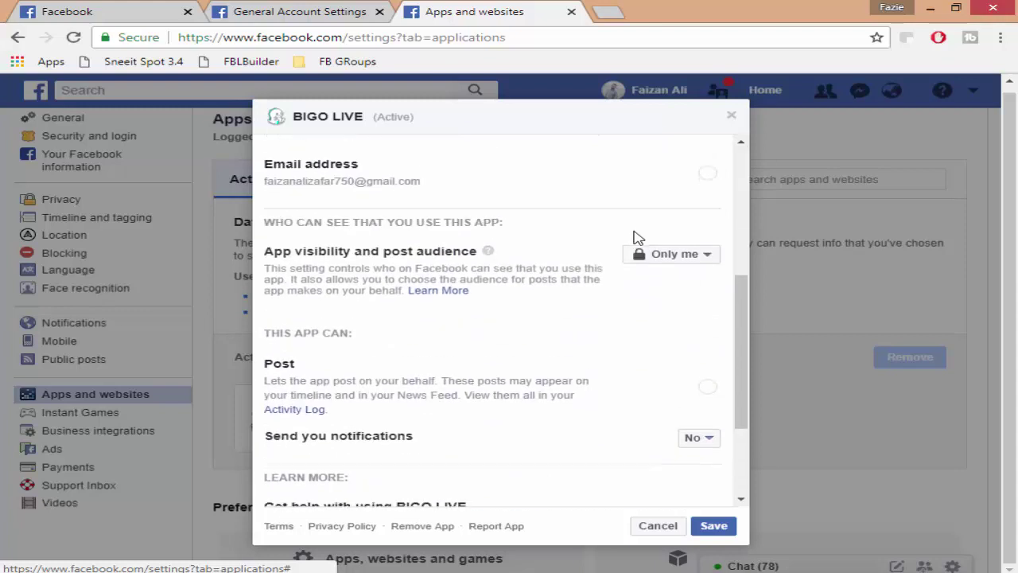
pyautogui.scroll(-1, 637, 237)
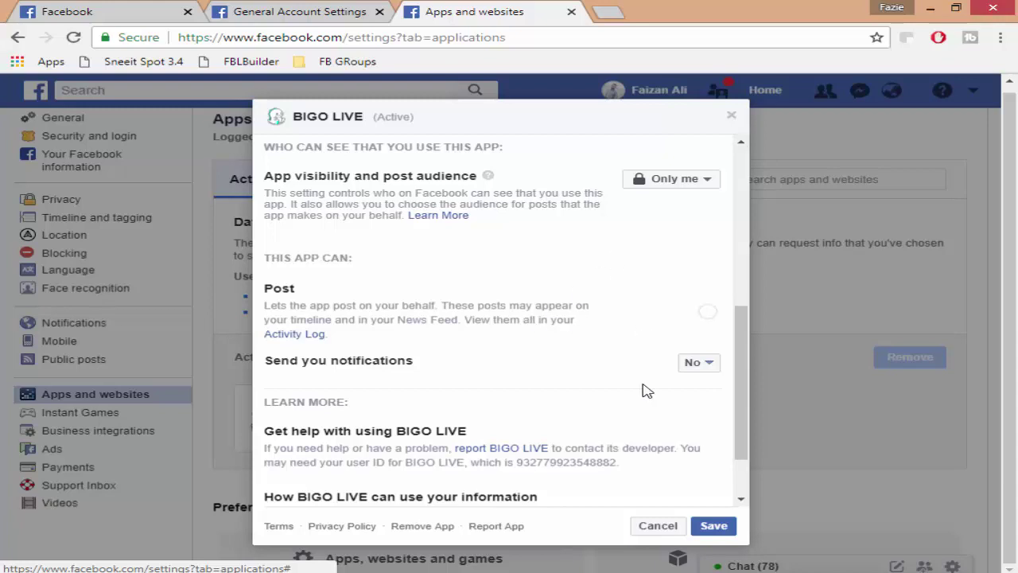
pyautogui.scroll(5, 625, 382)
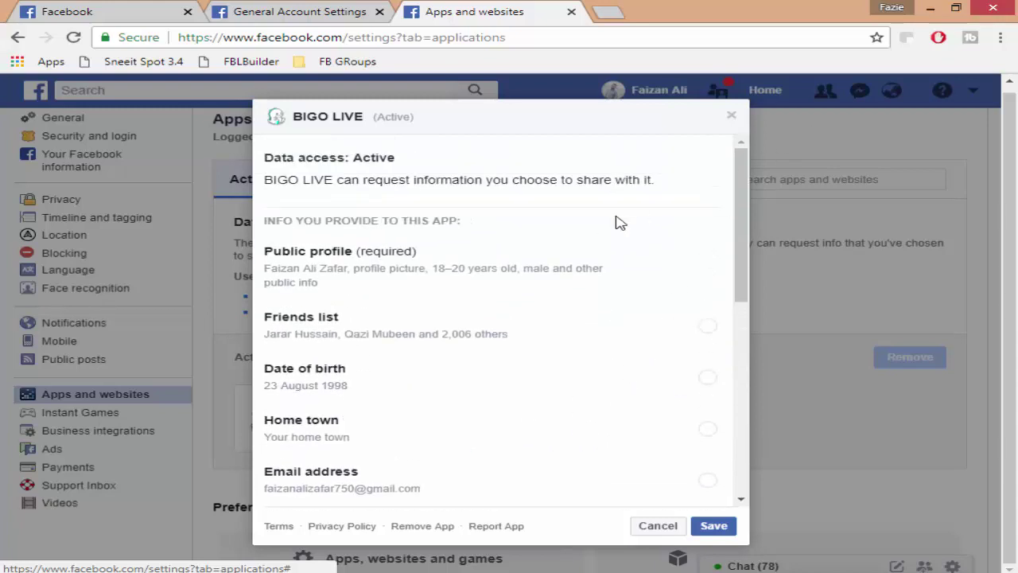
pyautogui.click(715, 527)
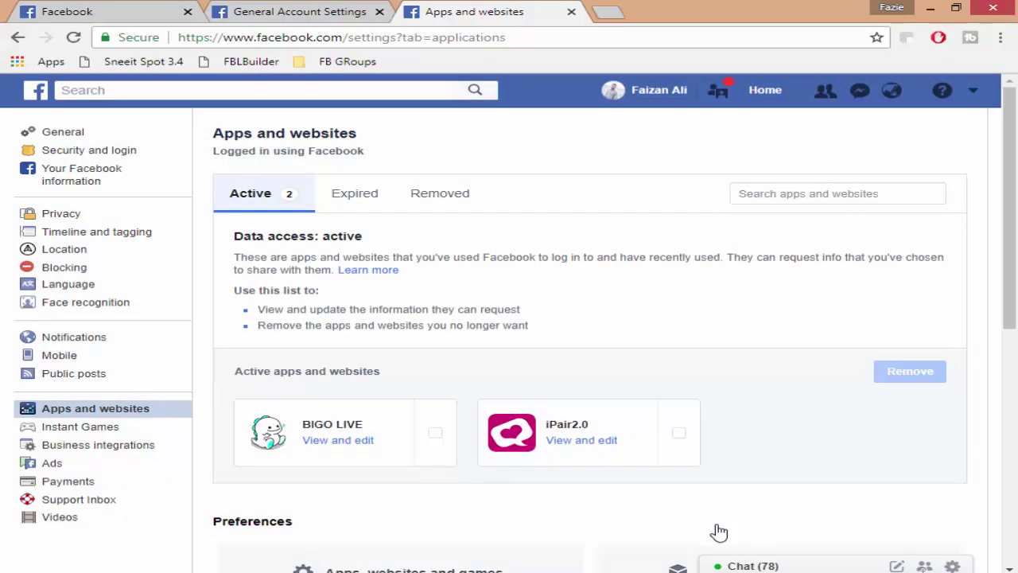
# Open iPair2.0's permissions, set Send you notifications to No, and save the changes
pyautogui.click(602, 442)
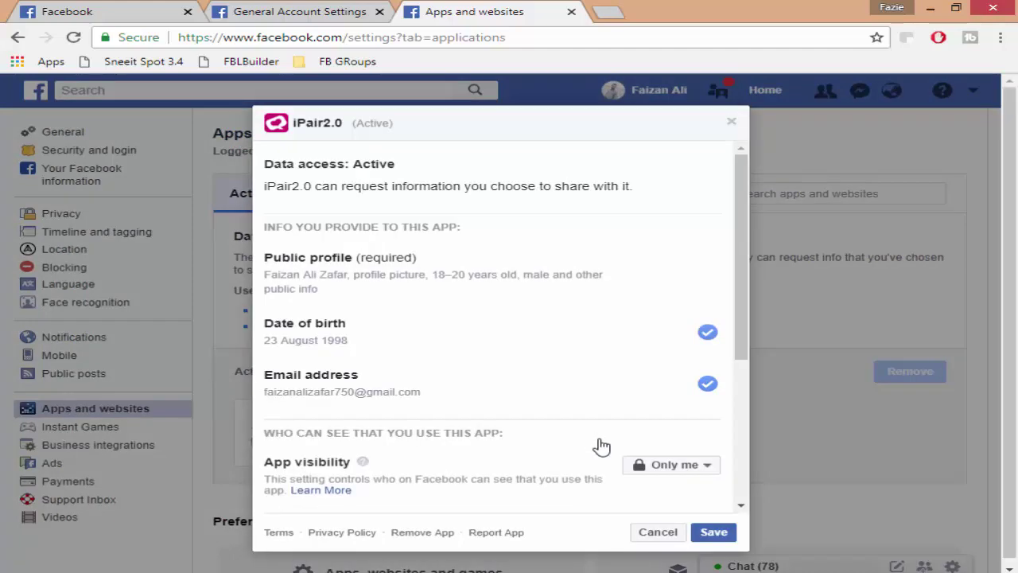
pyautogui.scroll(-3, 550, 313)
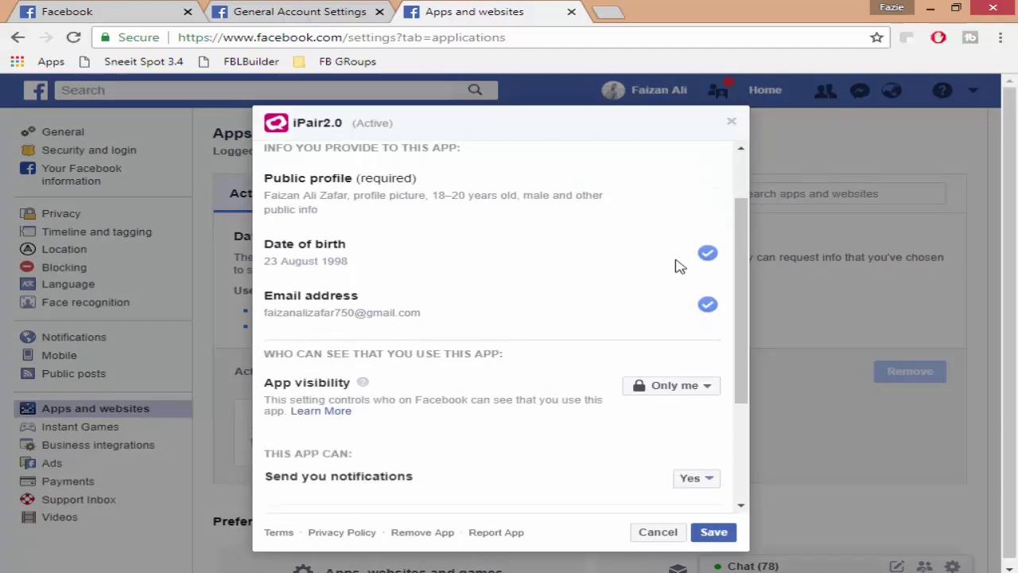
pyautogui.scroll(1, 676, 271)
pyautogui.scroll(-1, 629, 382)
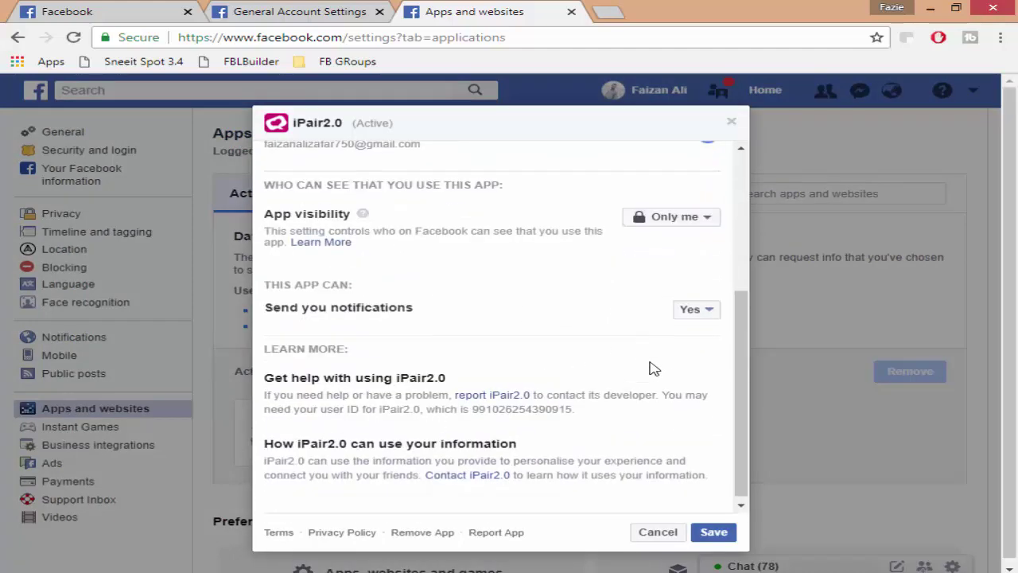
pyautogui.click(697, 304)
pyautogui.click(692, 341)
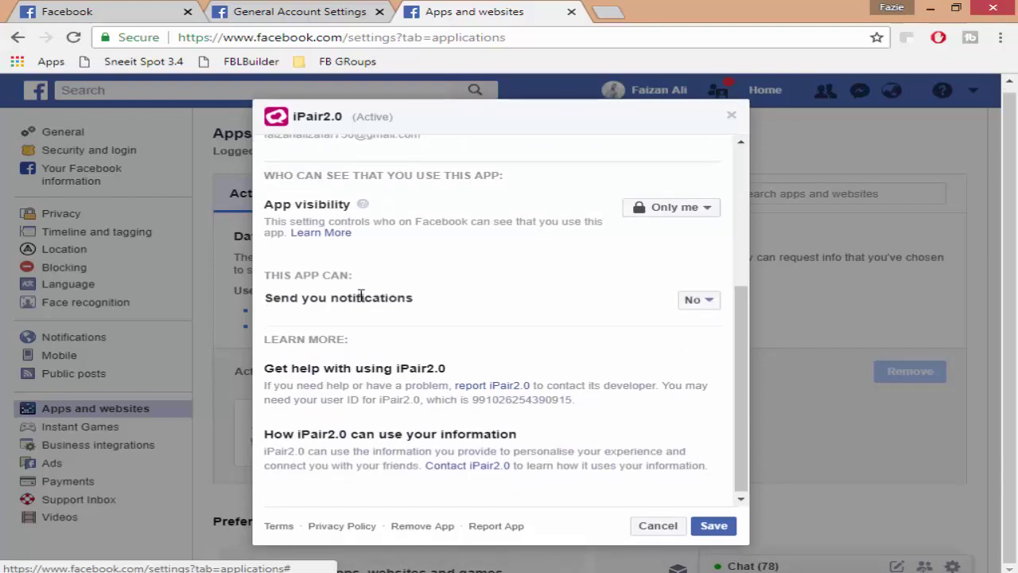
pyautogui.scroll(3, 362, 298)
pyautogui.scroll(-3, 398, 345)
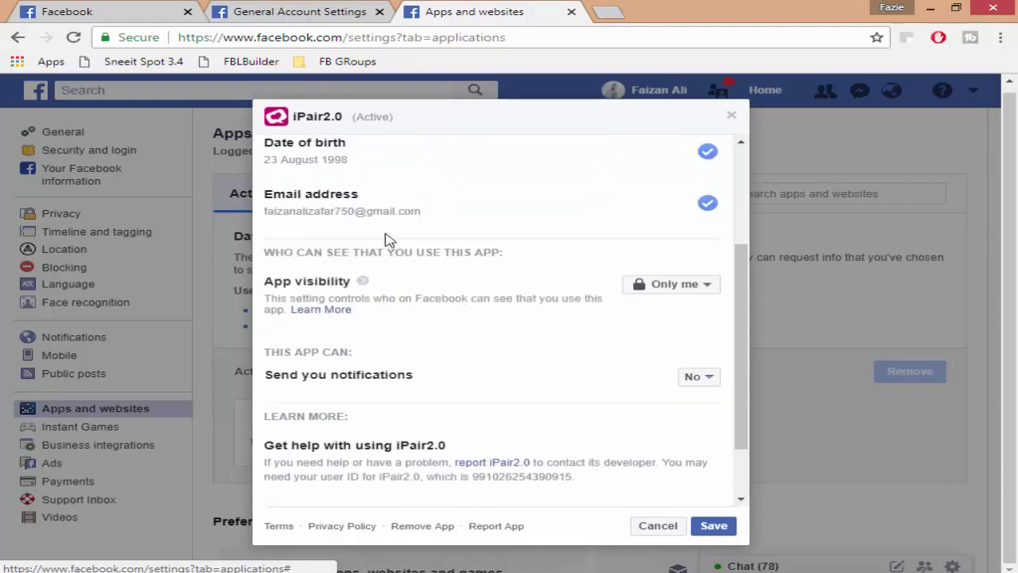
pyautogui.click(707, 531)
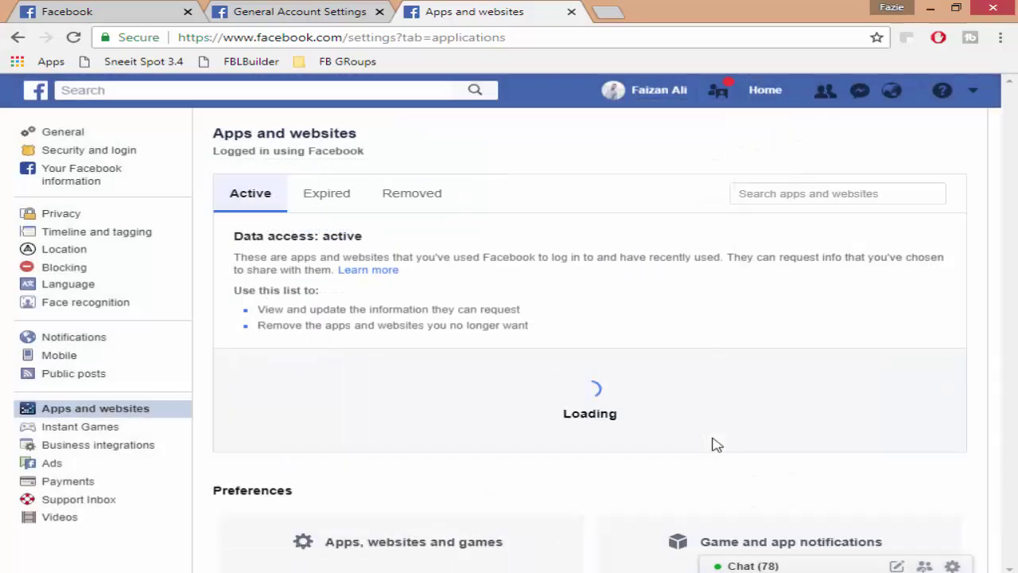
# Remove BIGO LIVE and iPair2.0 from the account, also deleting all posts, photos and videos they published
pyautogui.click(437, 434)
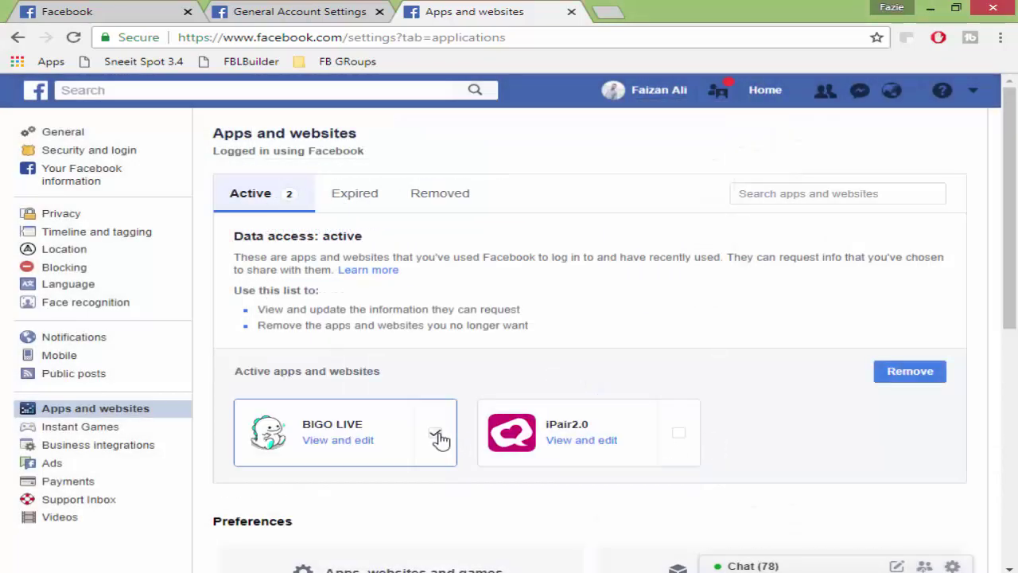
pyautogui.click(678, 434)
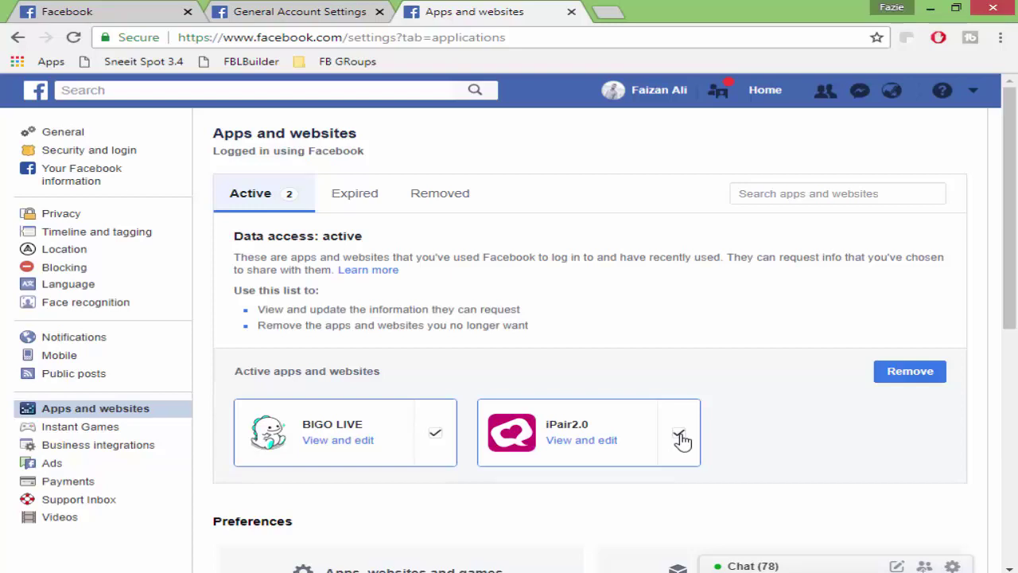
pyautogui.click(905, 370)
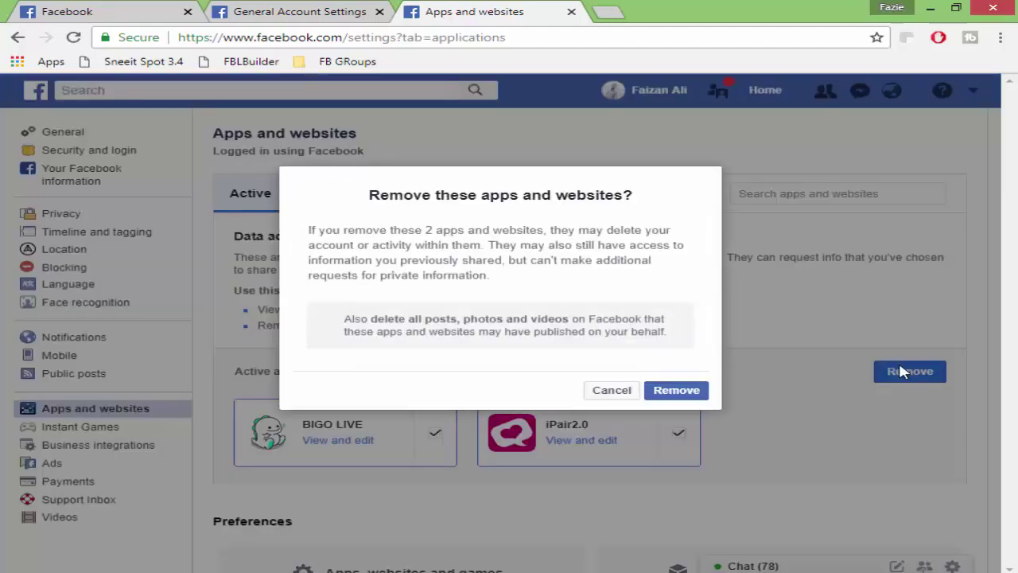
pyautogui.click(506, 329)
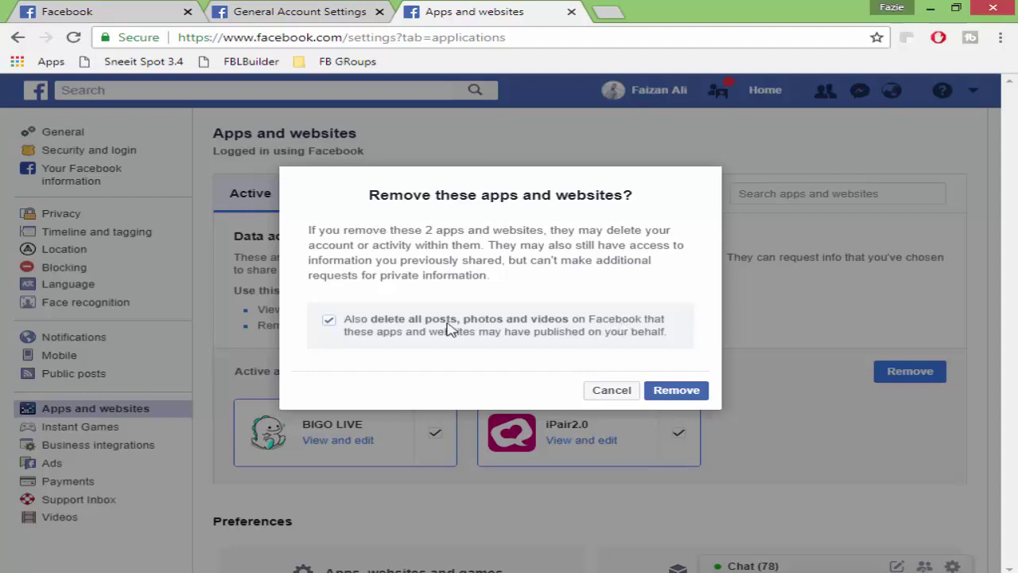
pyautogui.click(676, 390)
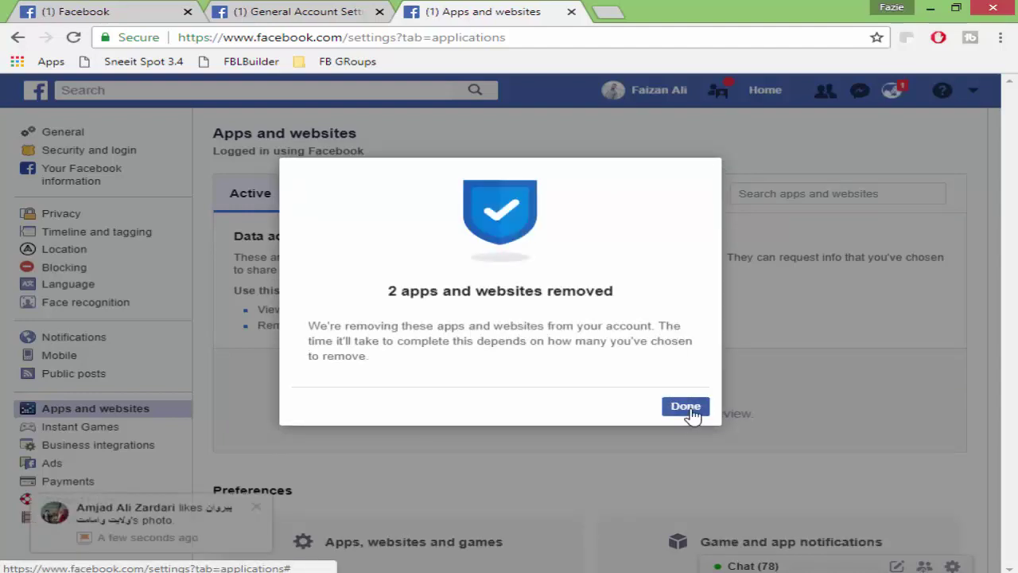
pyautogui.click(685, 406)
# Check the remaining Apps and websites page and its preferences, and open the Instant Games settings
pyautogui.scroll(-5, 665, 410)
pyautogui.scroll(3, 651, 419)
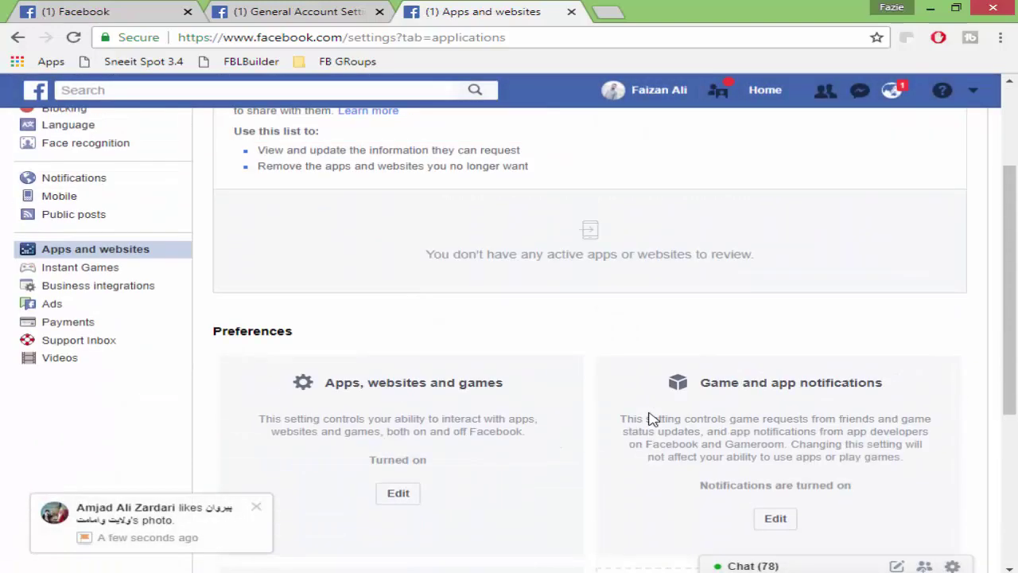
pyautogui.scroll(-4, 578, 357)
pyautogui.scroll(1, 791, 282)
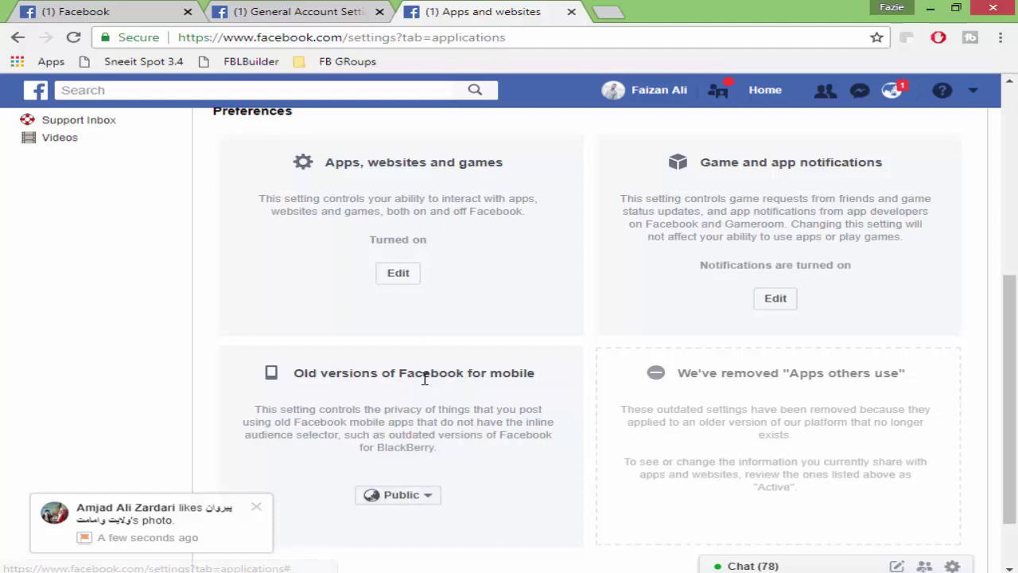
pyautogui.scroll(5, 454, 471)
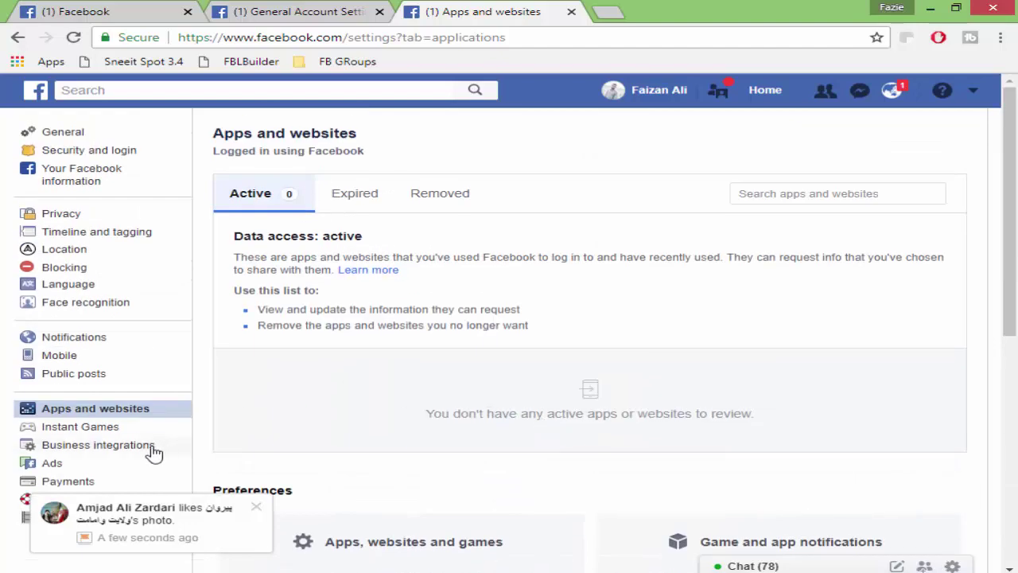
pyautogui.click(118, 434)
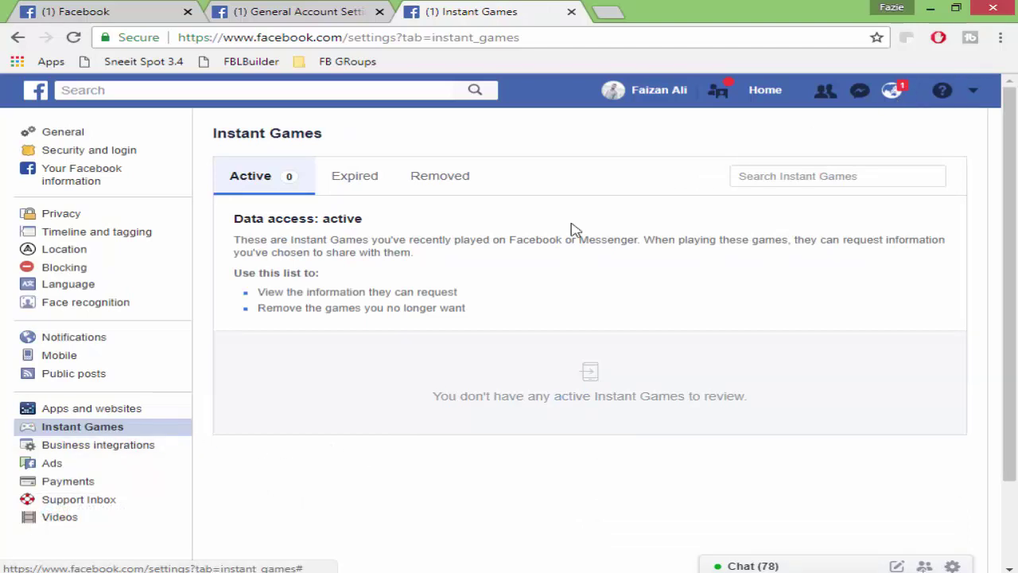
# Open the removed apps and websites in the Apps and websites settings and expand the list to show all entries
pyautogui.click(82, 409)
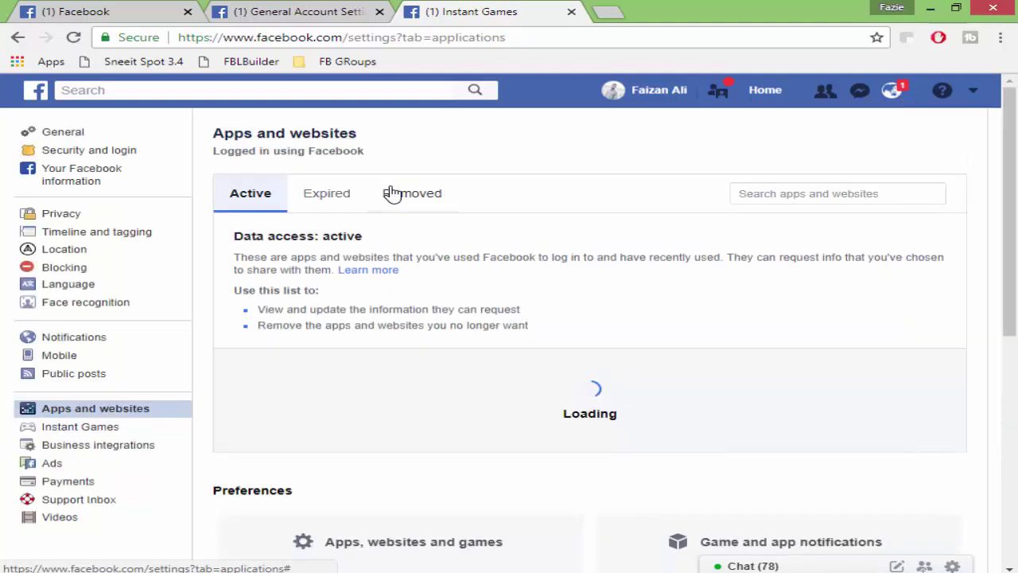
pyautogui.click(425, 197)
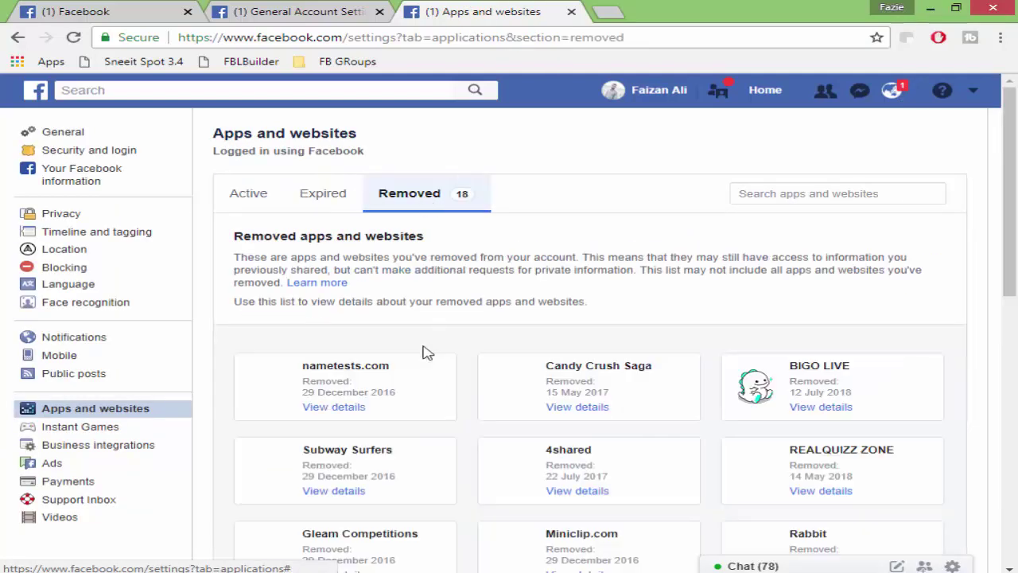
pyautogui.scroll(-4, 423, 350)
pyautogui.scroll(2, 427, 353)
pyautogui.scroll(-1, 557, 390)
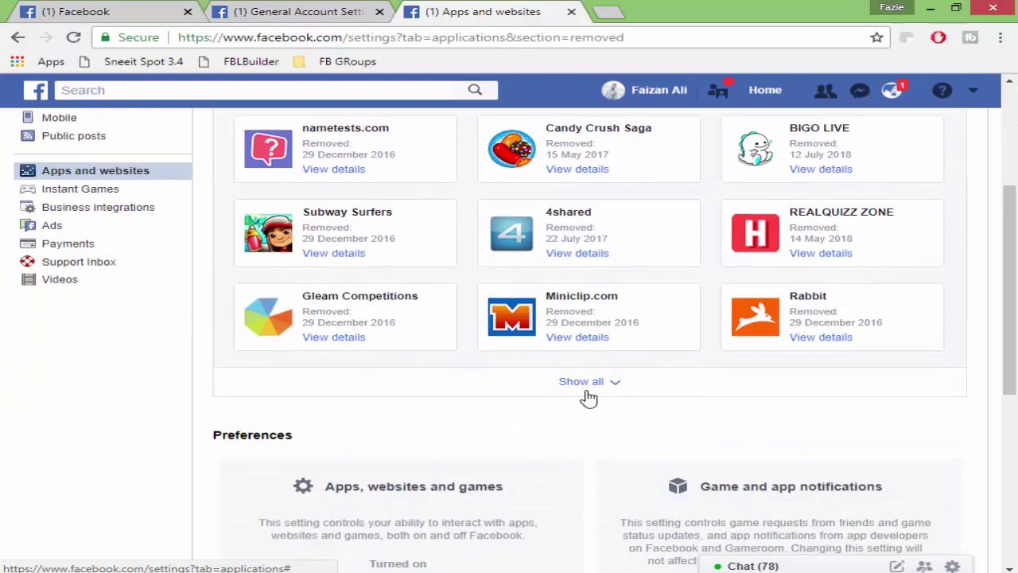
pyautogui.click(583, 383)
# Examine the full list of removed apps and websites, their removal dates, and the note on what information they may still access
pyautogui.scroll(-6, 586, 398)
pyautogui.scroll(3, 589, 398)
pyautogui.scroll(2, 875, 391)
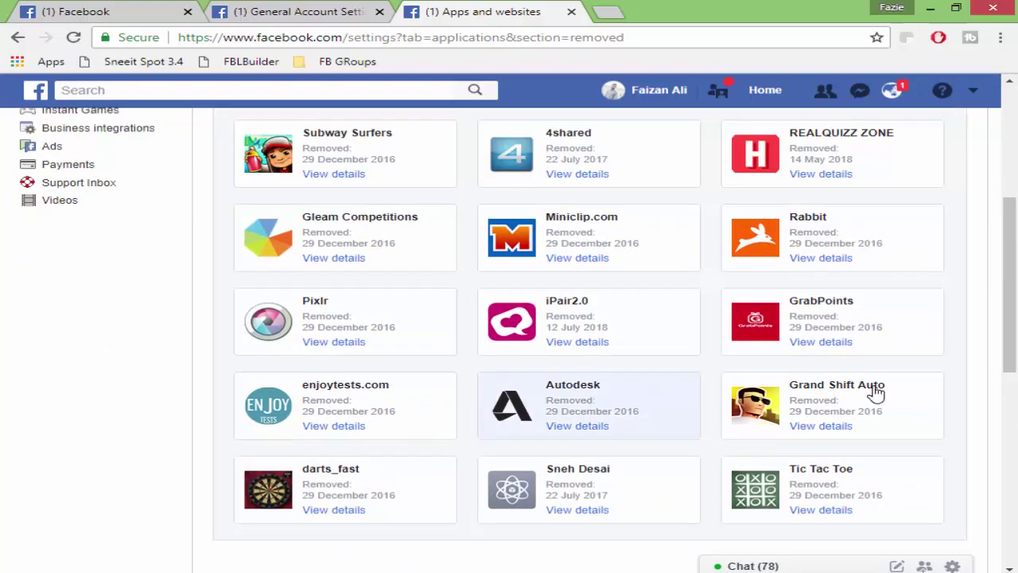
pyautogui.scroll(2, 1012, 274)
pyautogui.moveTo(1015, 272); pyautogui.dragTo(1015, 400)
pyautogui.scroll(4, 1014, 334)
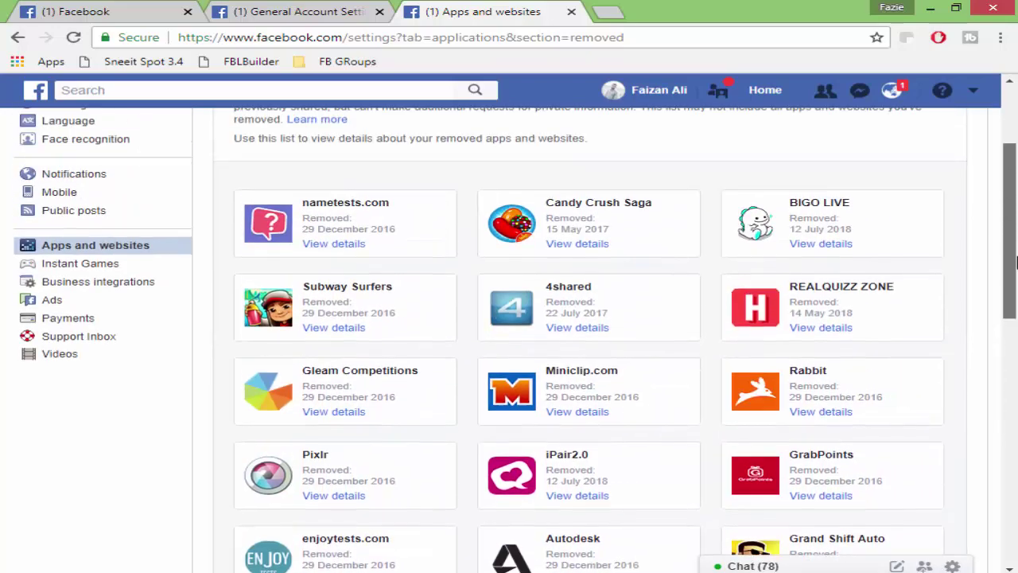
pyautogui.scroll(-2, 1002, 344)
pyautogui.scroll(-5, 995, 432)
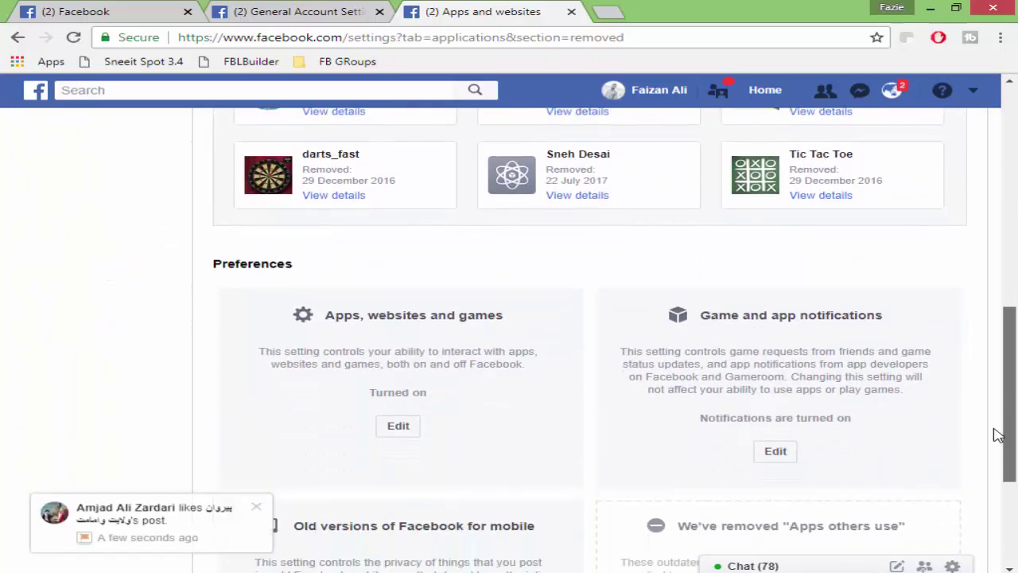
pyautogui.scroll(6, 1002, 250)
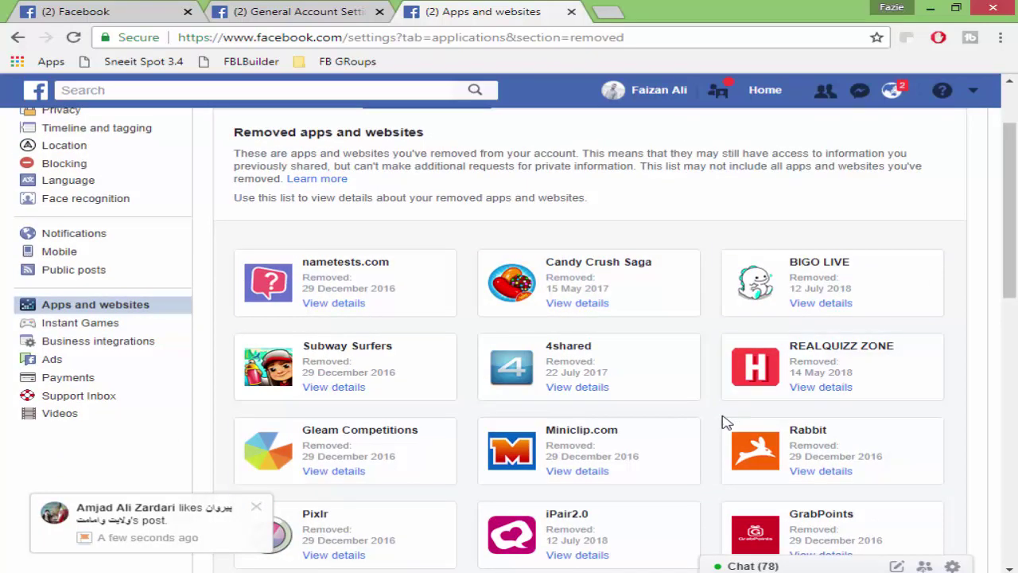
pyautogui.scroll(1, 430, 210)
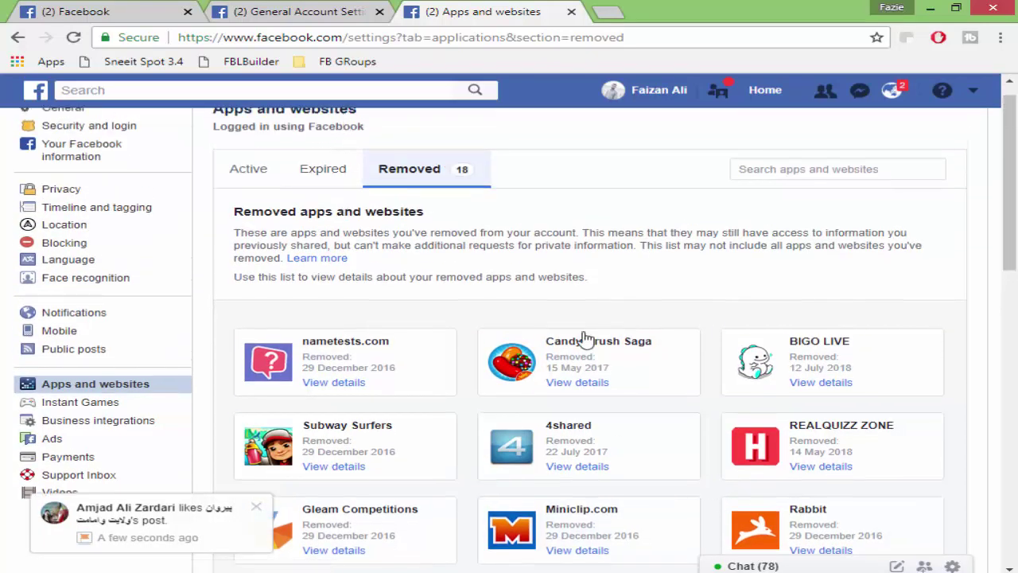
pyautogui.scroll(-2, 534, 364)
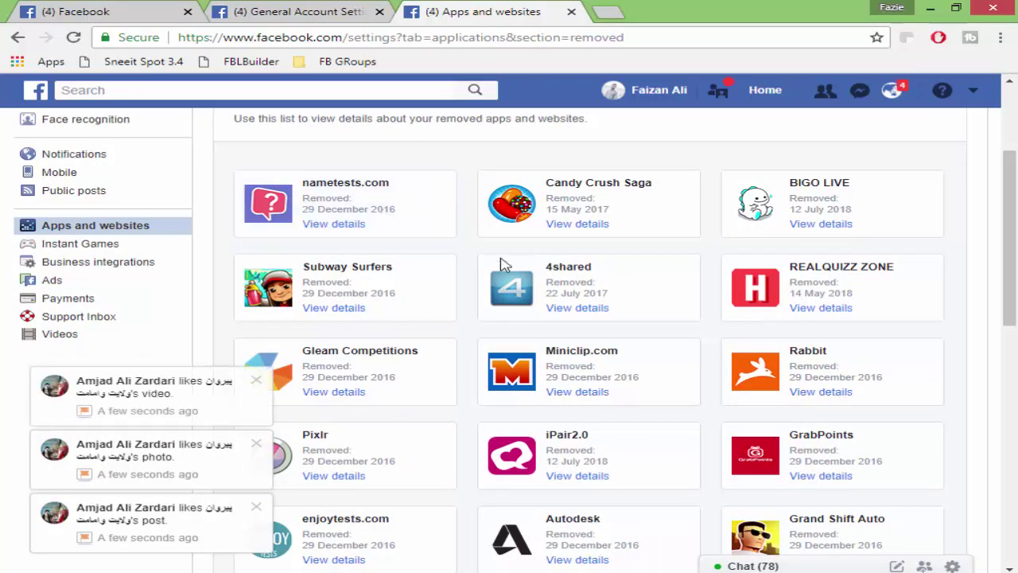
pyautogui.scroll(-3, 687, 359)
pyautogui.scroll(3, 836, 230)
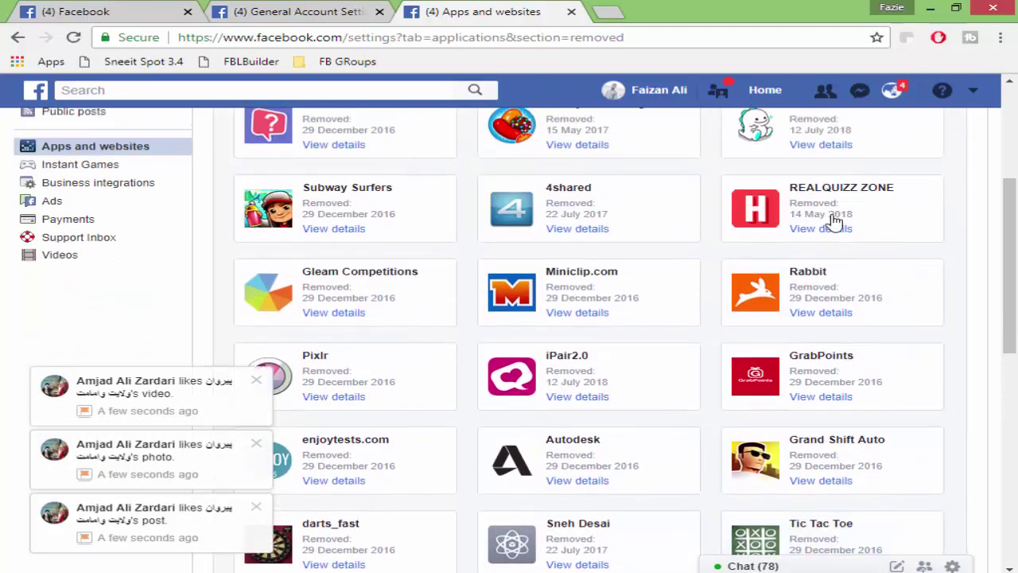
pyautogui.scroll(2, 618, 387)
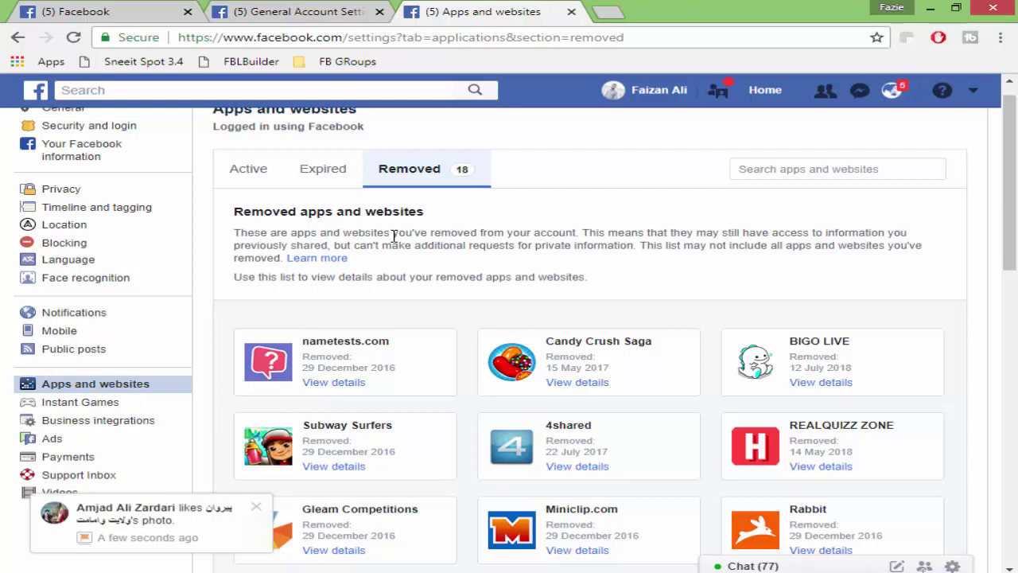
pyautogui.scroll(-2, 402, 280)
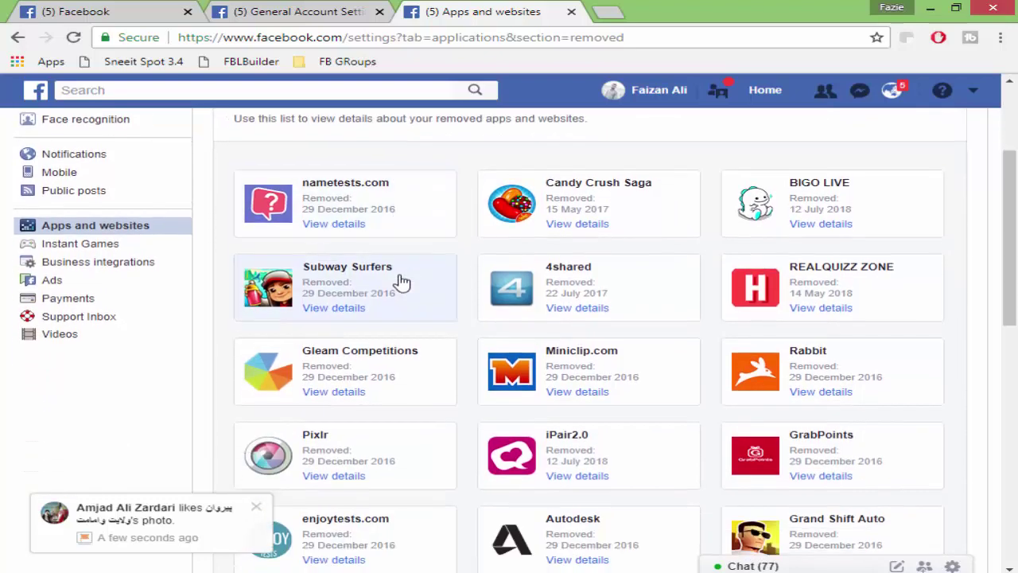